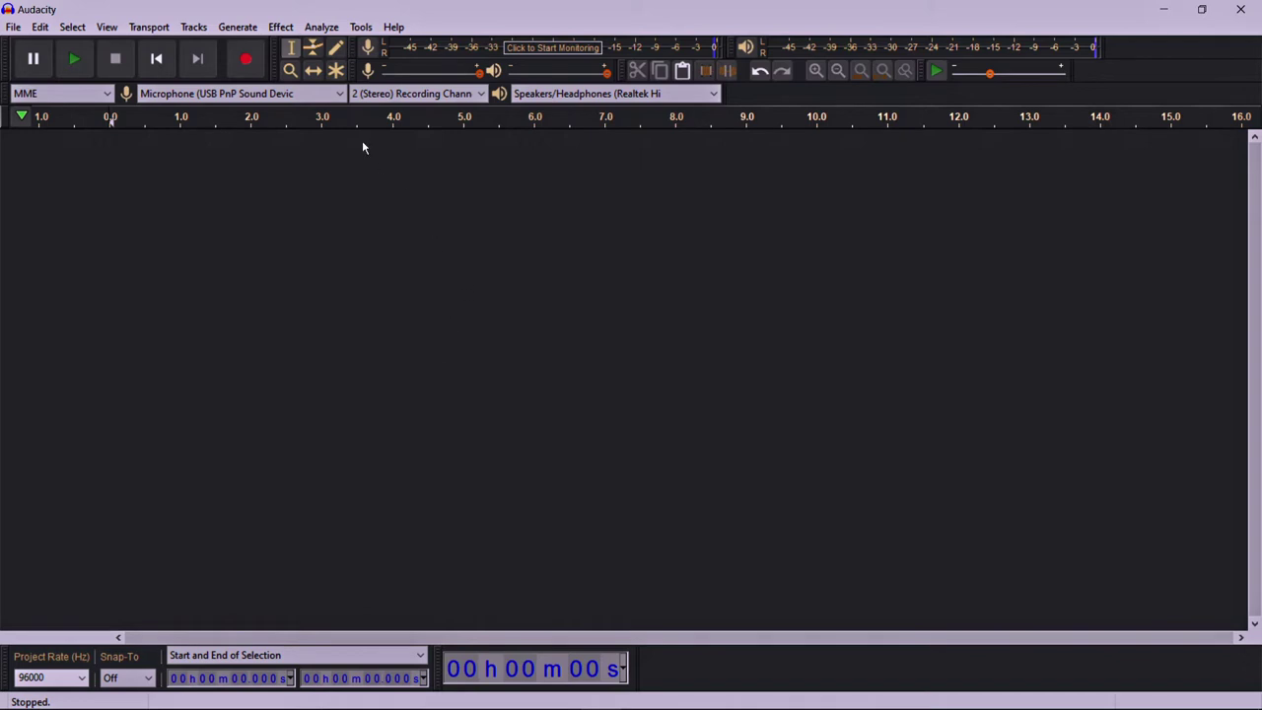
Record a stereo voice clip of about 4.5 seconds, then stop recording
left_click(247, 61)
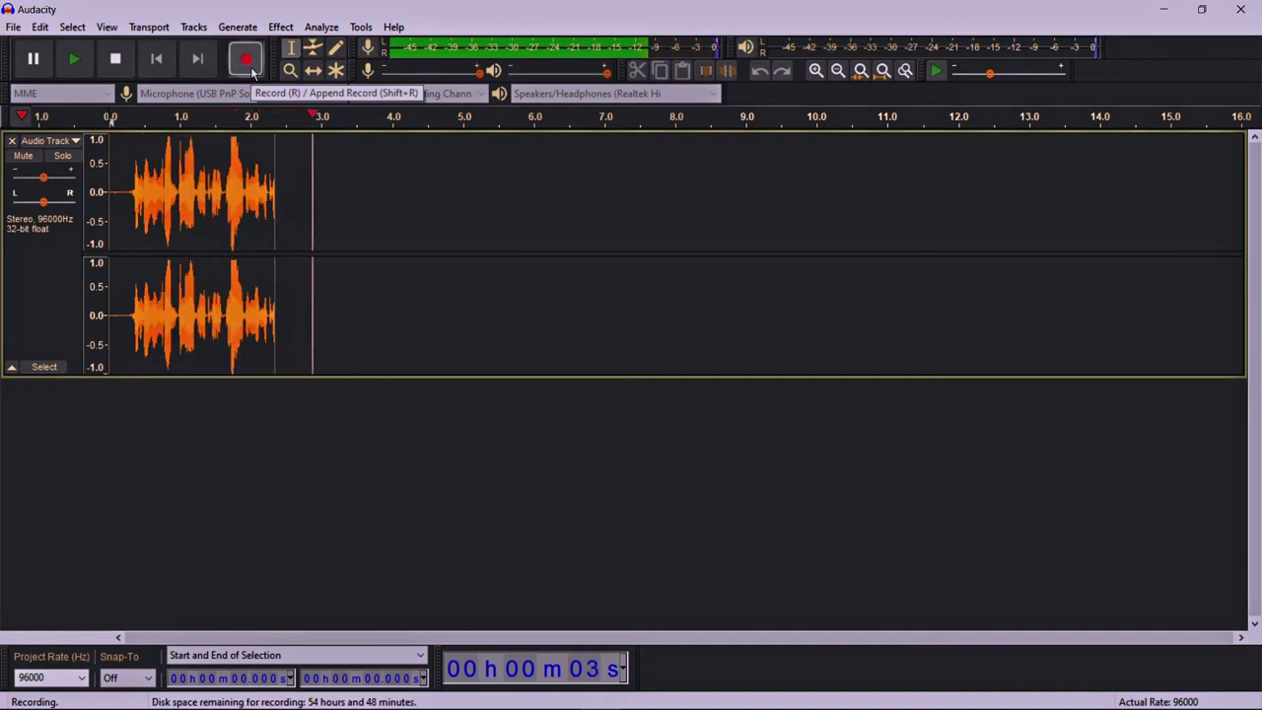
left_click(116, 61)
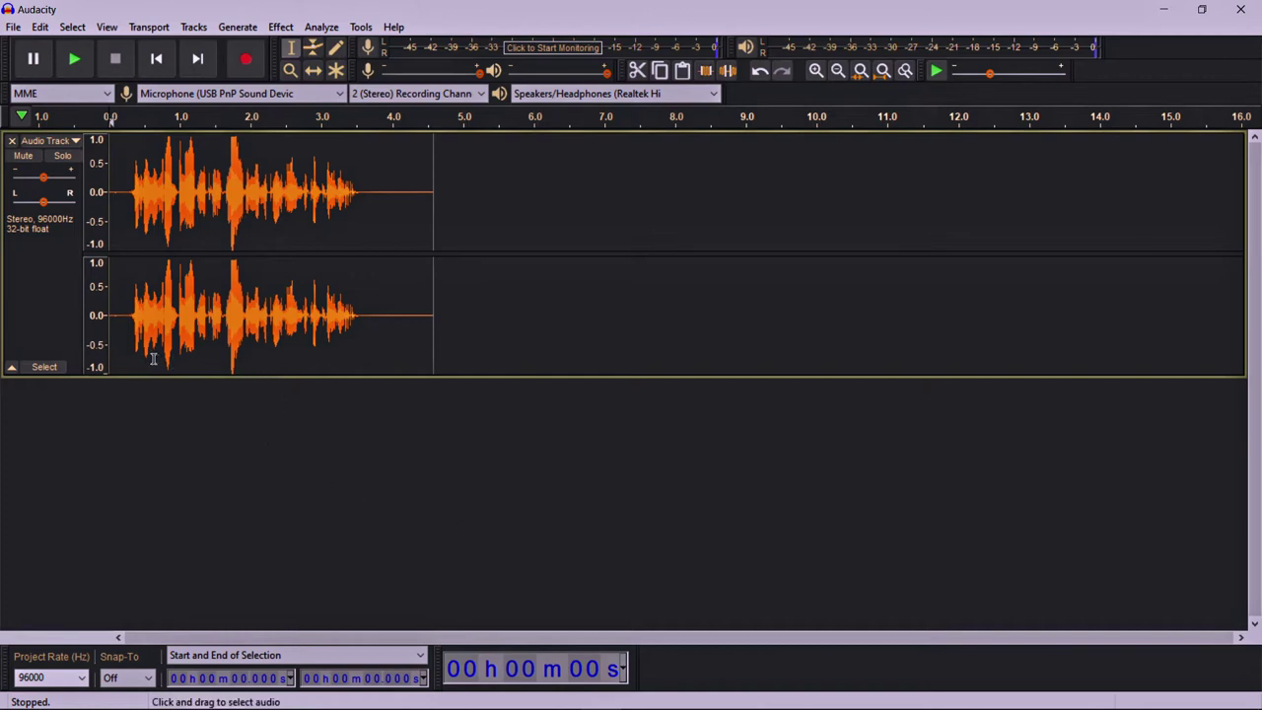
Trial-select the speech start, the 1.7–1.9 s peak and the 3.1–3.5 s tail, clearing each
left_click_drag(134, 359, 156, 359)
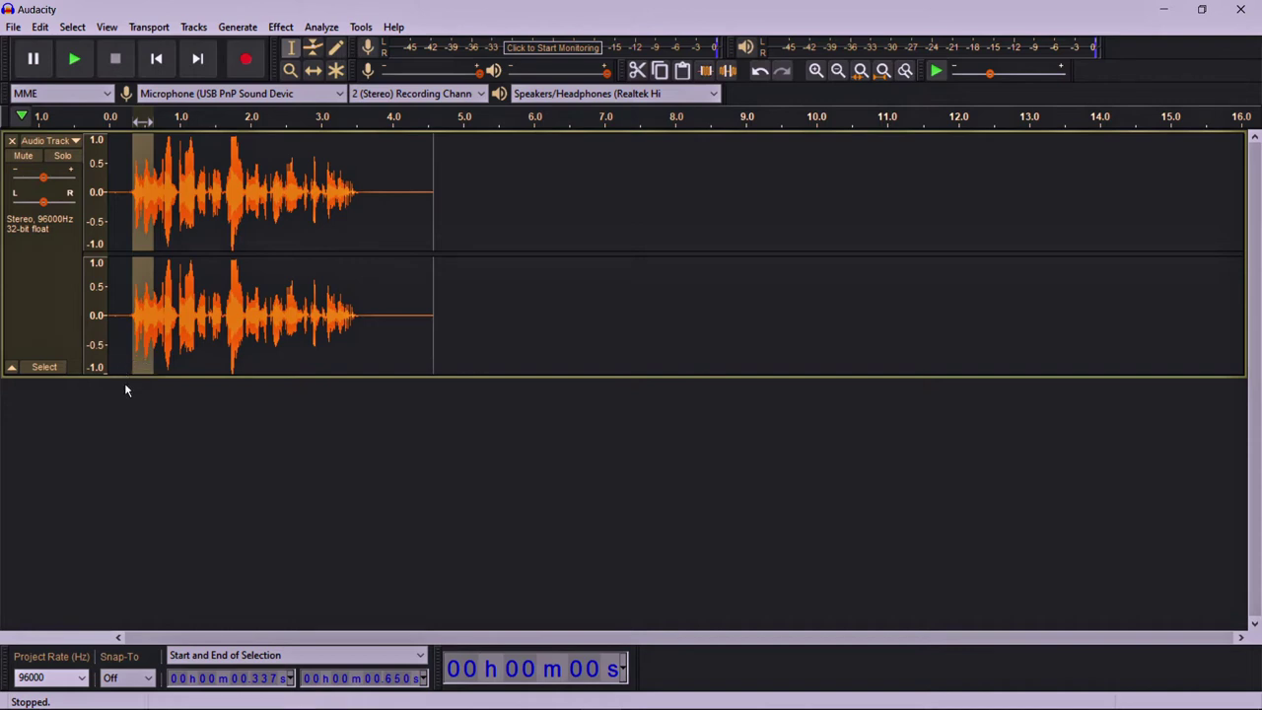
left_click(132, 380)
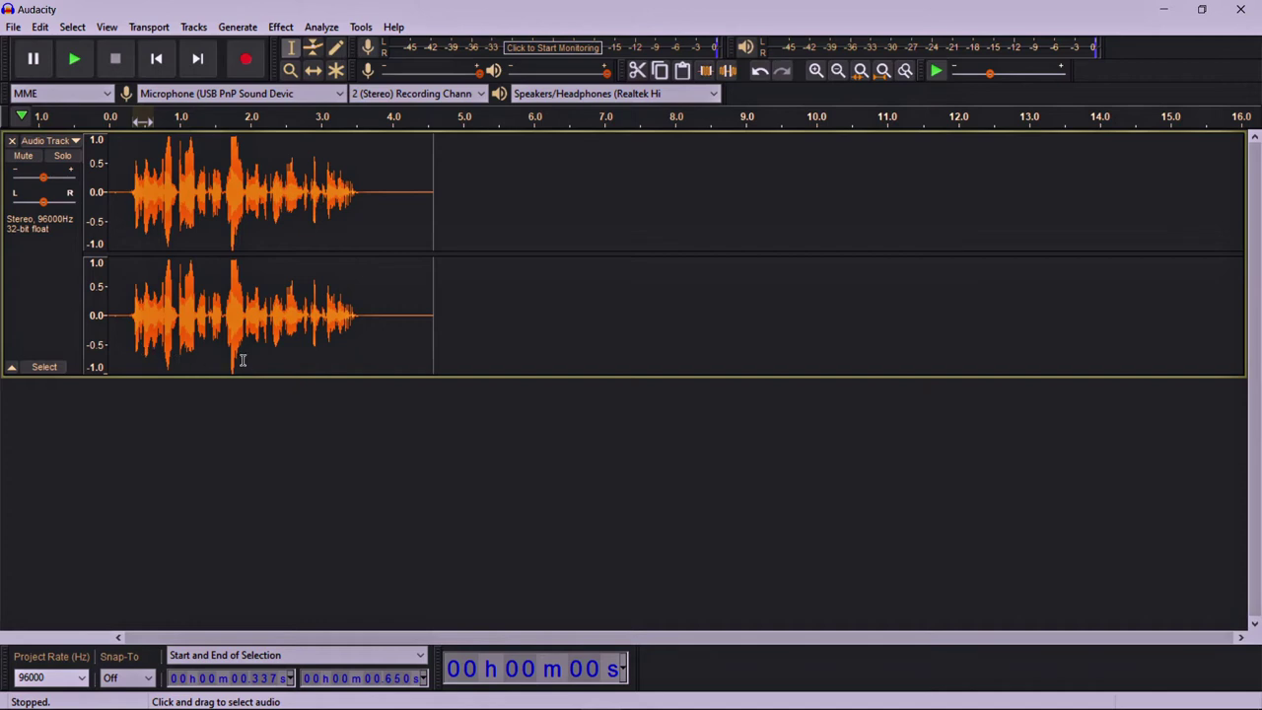
left_click_drag(246, 360, 225, 360)
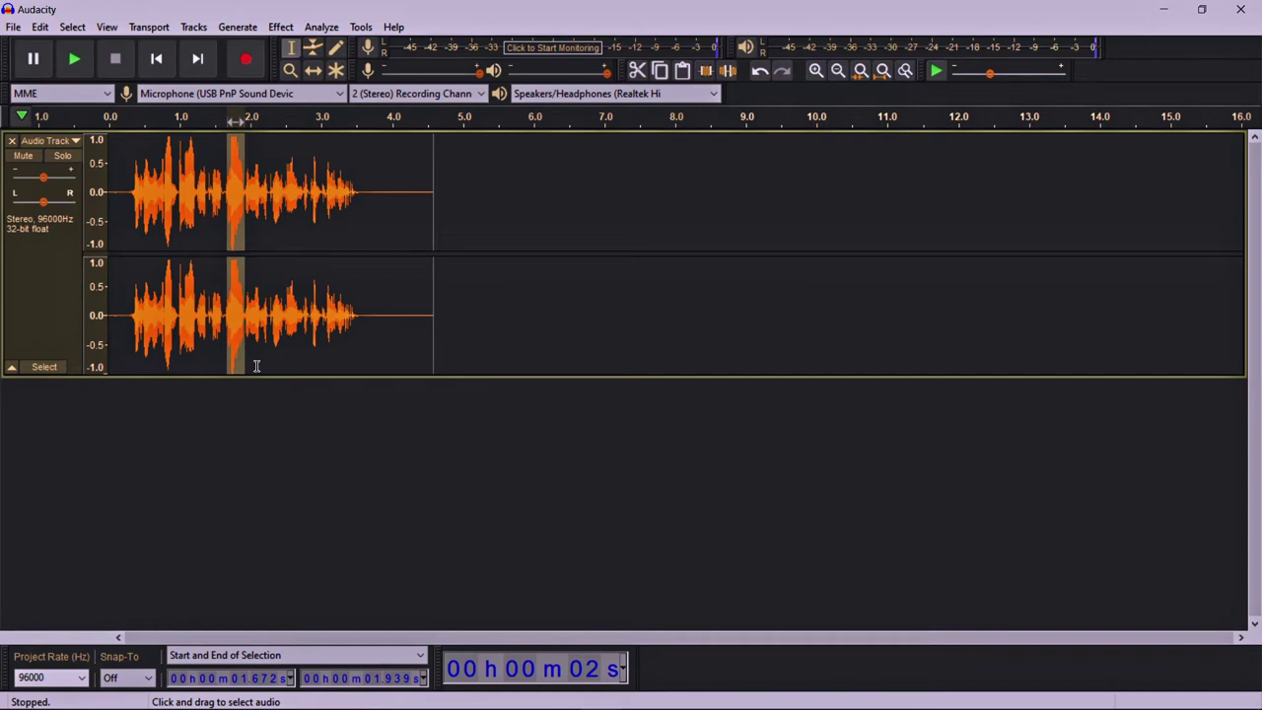
left_click(264, 392)
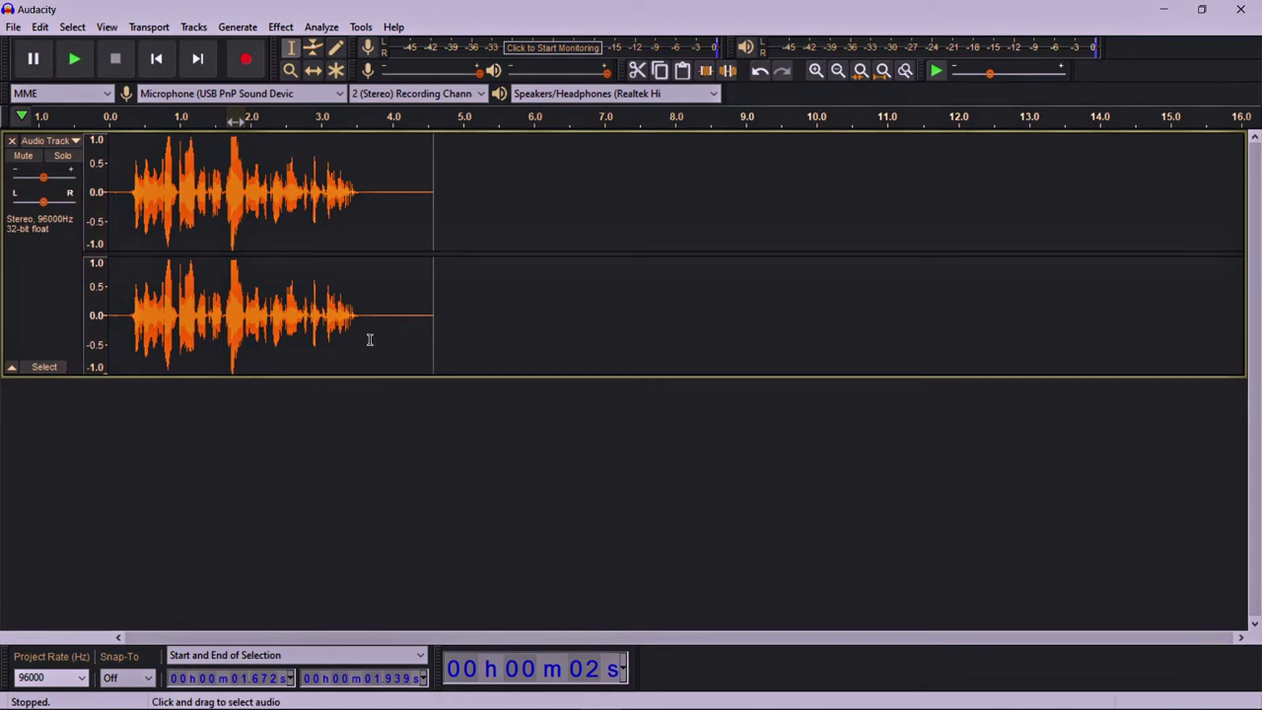
left_click_drag(359, 341, 325, 343)
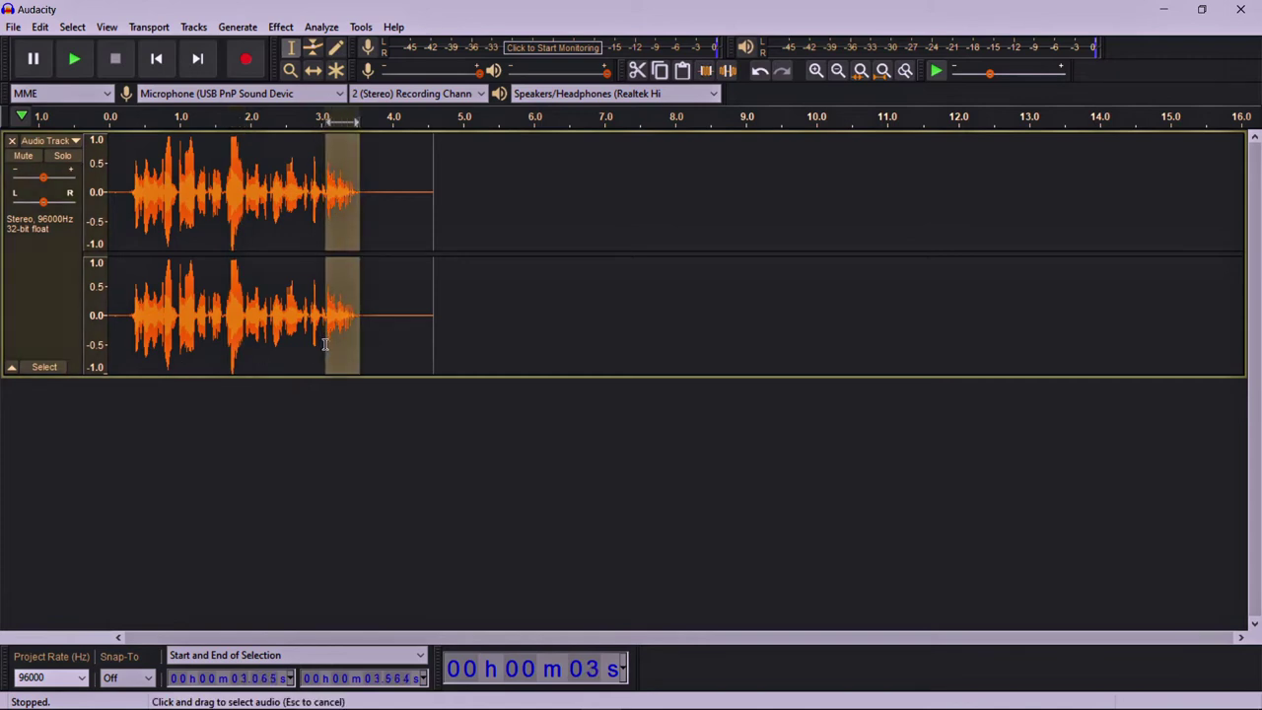
left_click(332, 410)
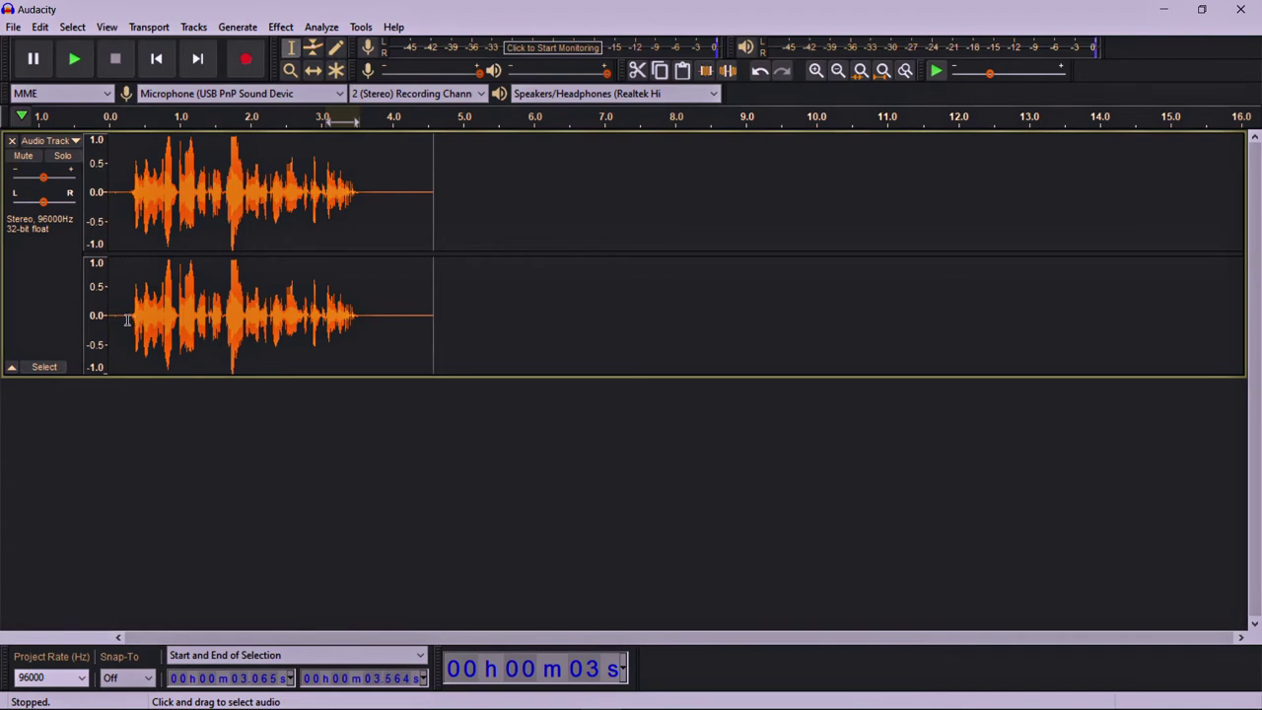
Select the whole spoken part of the recording, about 0.27 s to 3.55 s
left_click_drag(127, 318, 361, 335)
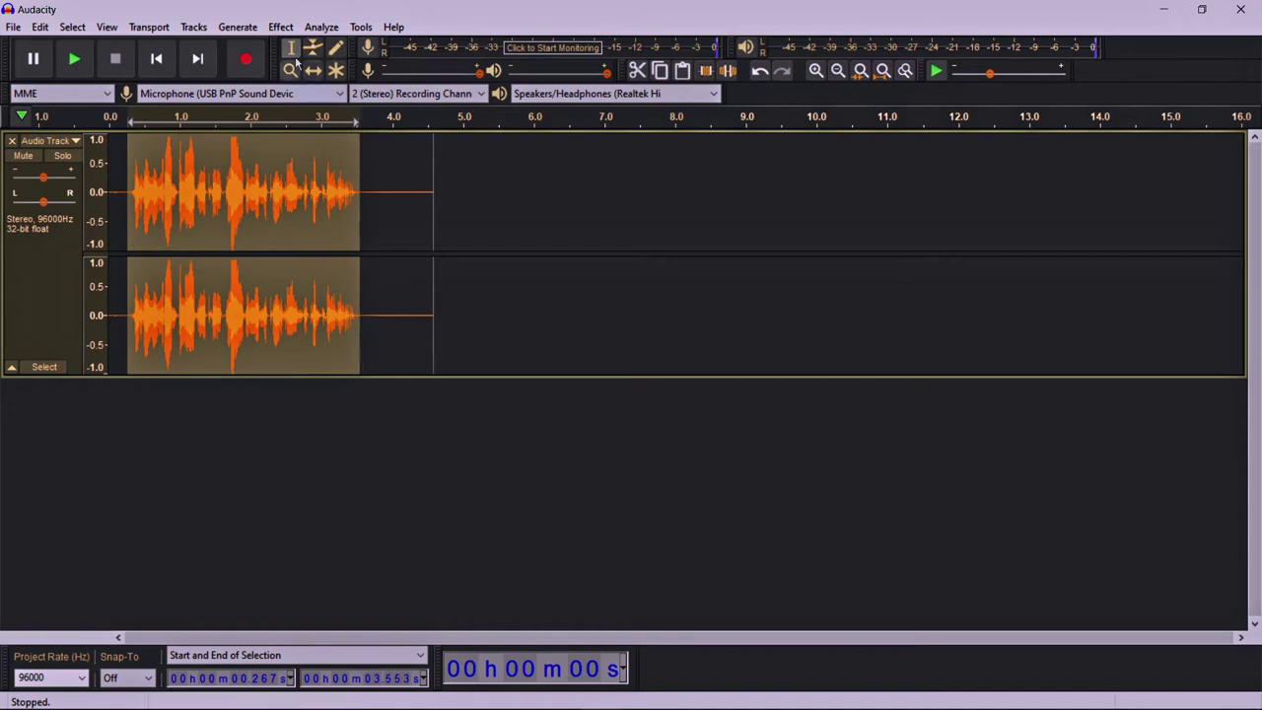
Open the Compressor (-20 dB threshold, 10:1 ratio) and place its dialog beside the waveform
left_click(281, 26)
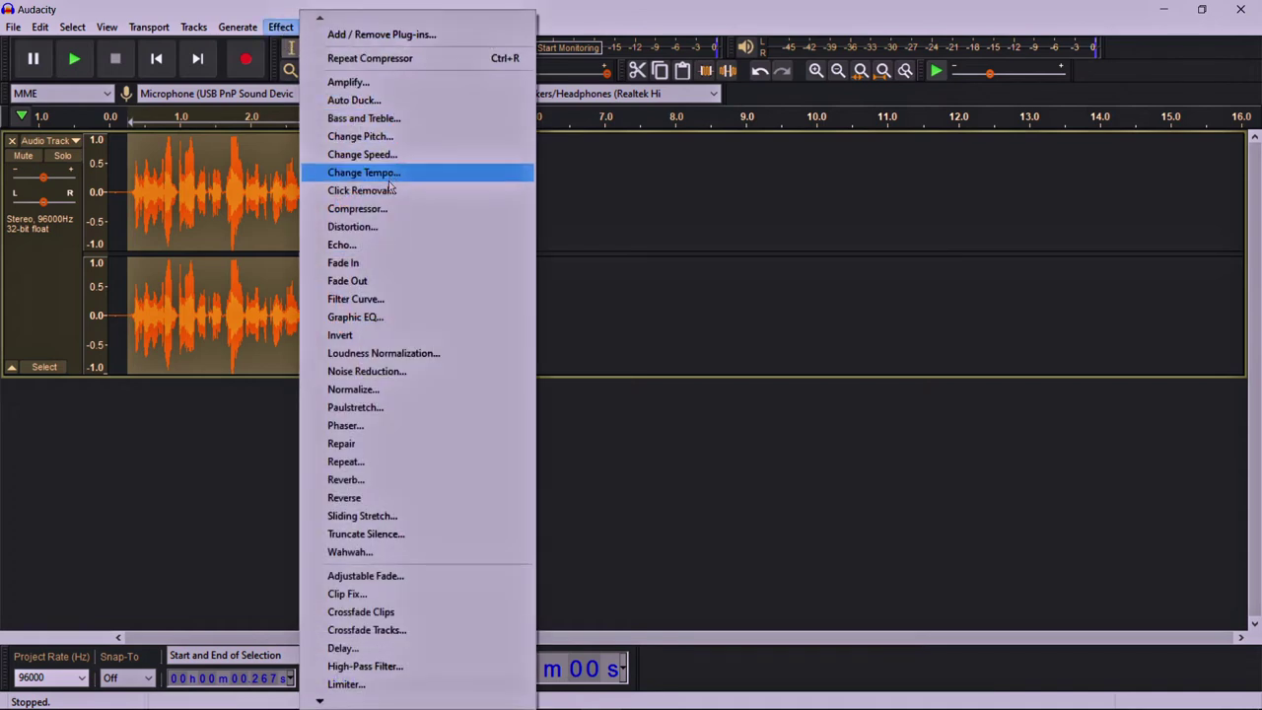
left_click(384, 211)
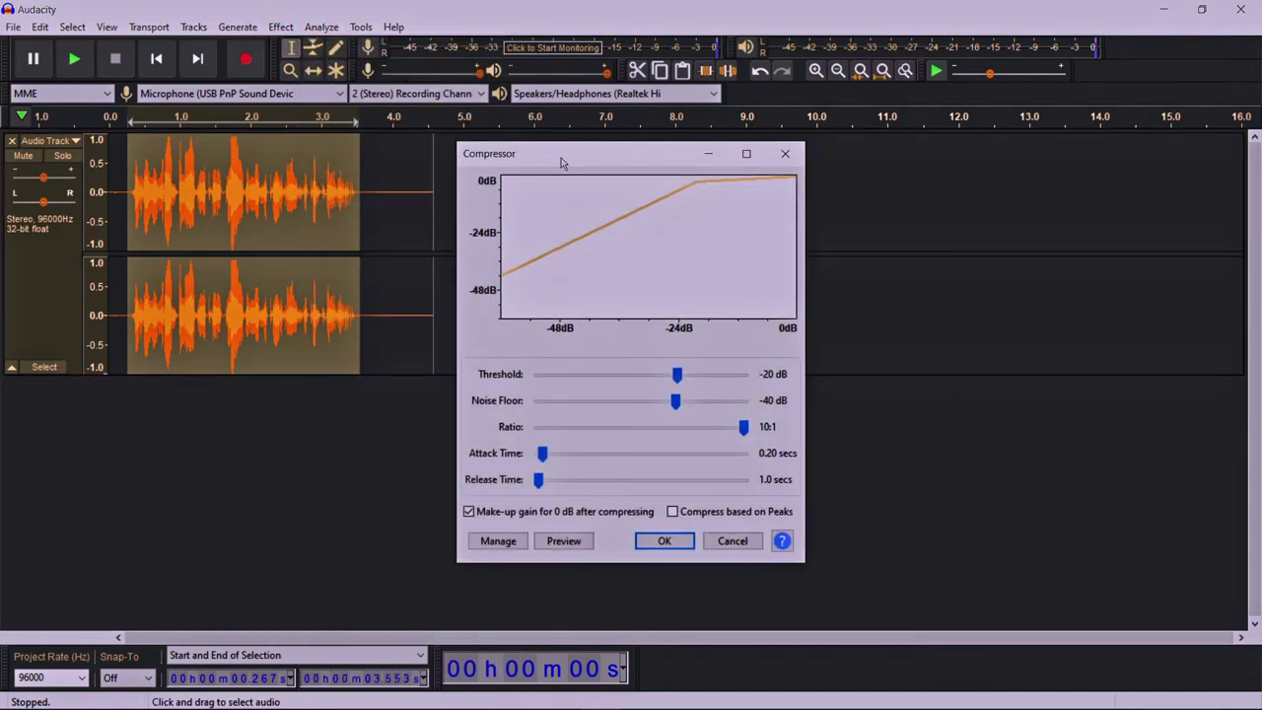
left_click_drag(561, 160, 617, 131)
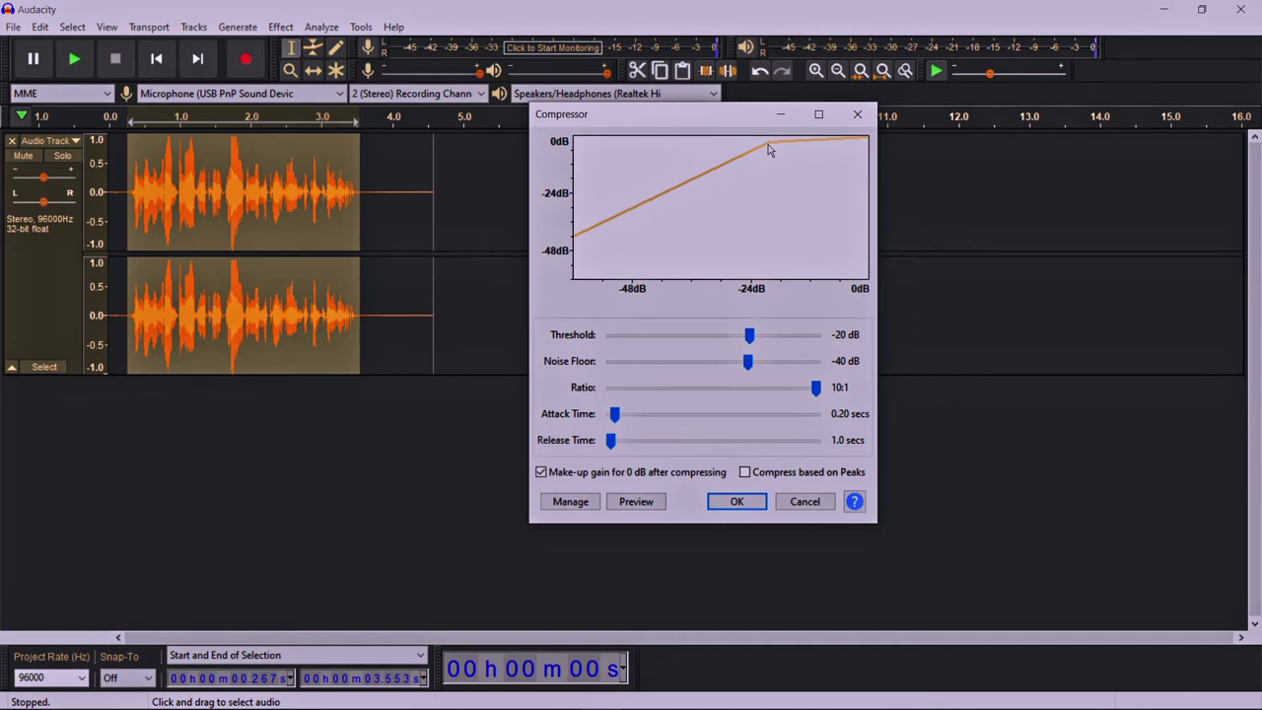
left_click_drag(735, 128, 862, 150)
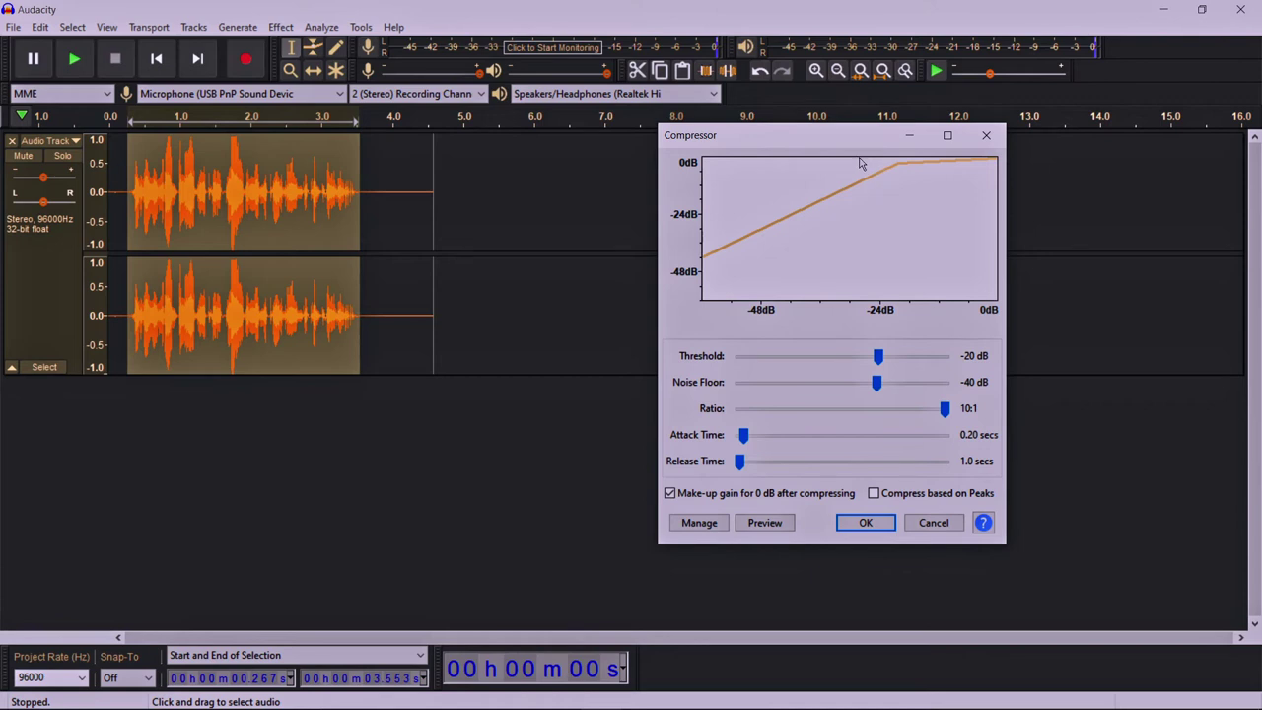
left_click_drag(831, 140, 731, 124)
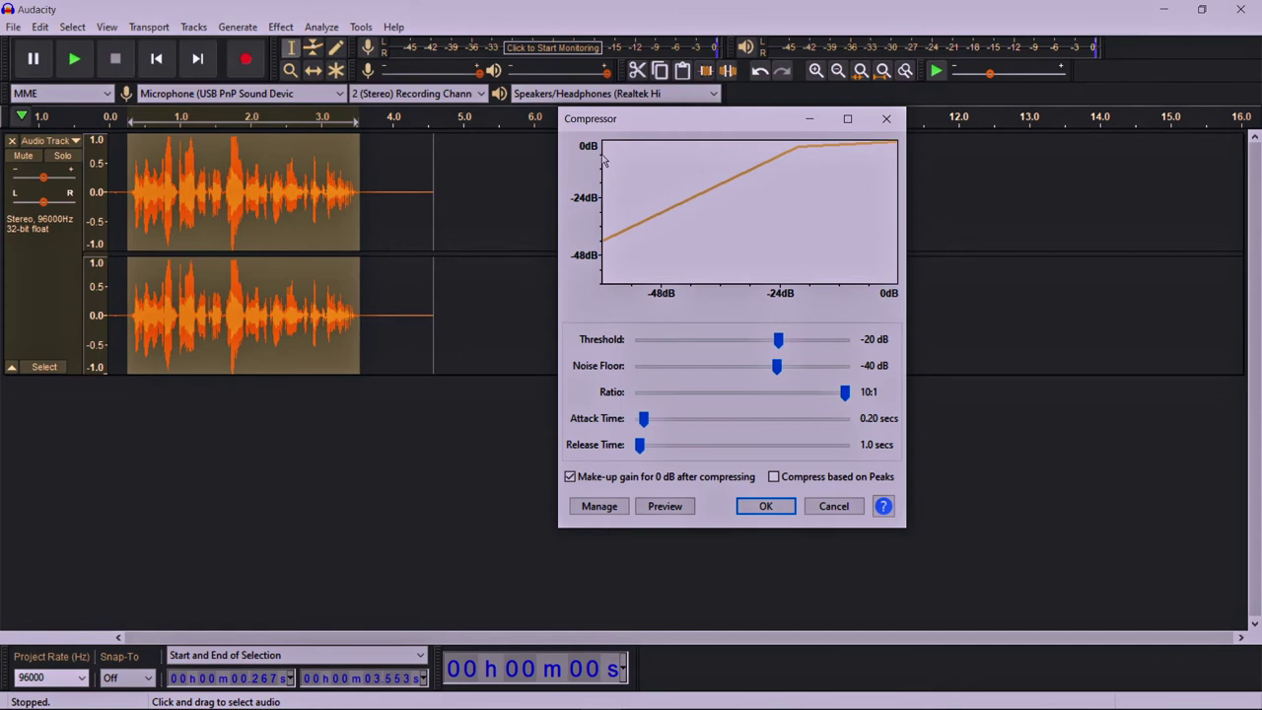
Set the Compressor ratio to about 7.8:1, keeping threshold -20 dB and noise floor -40 dB
left_click_drag(682, 128, 685, 122)
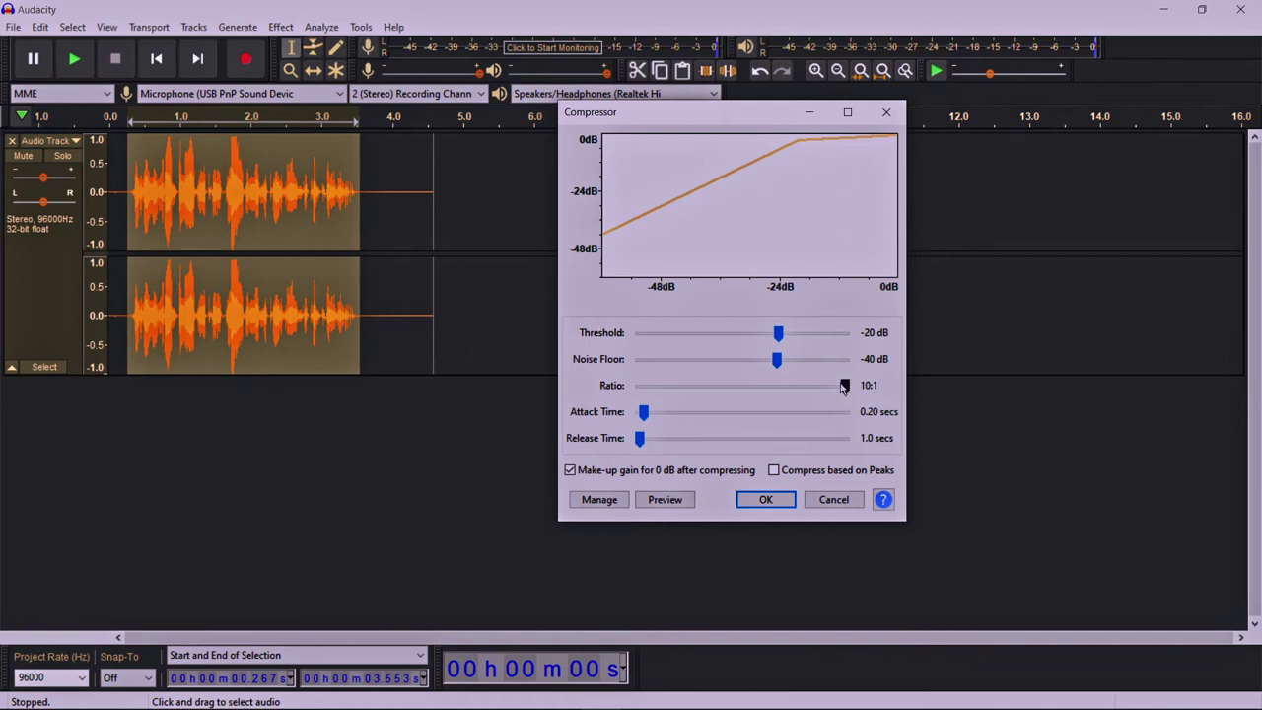
left_click_drag(843, 386, 765, 388)
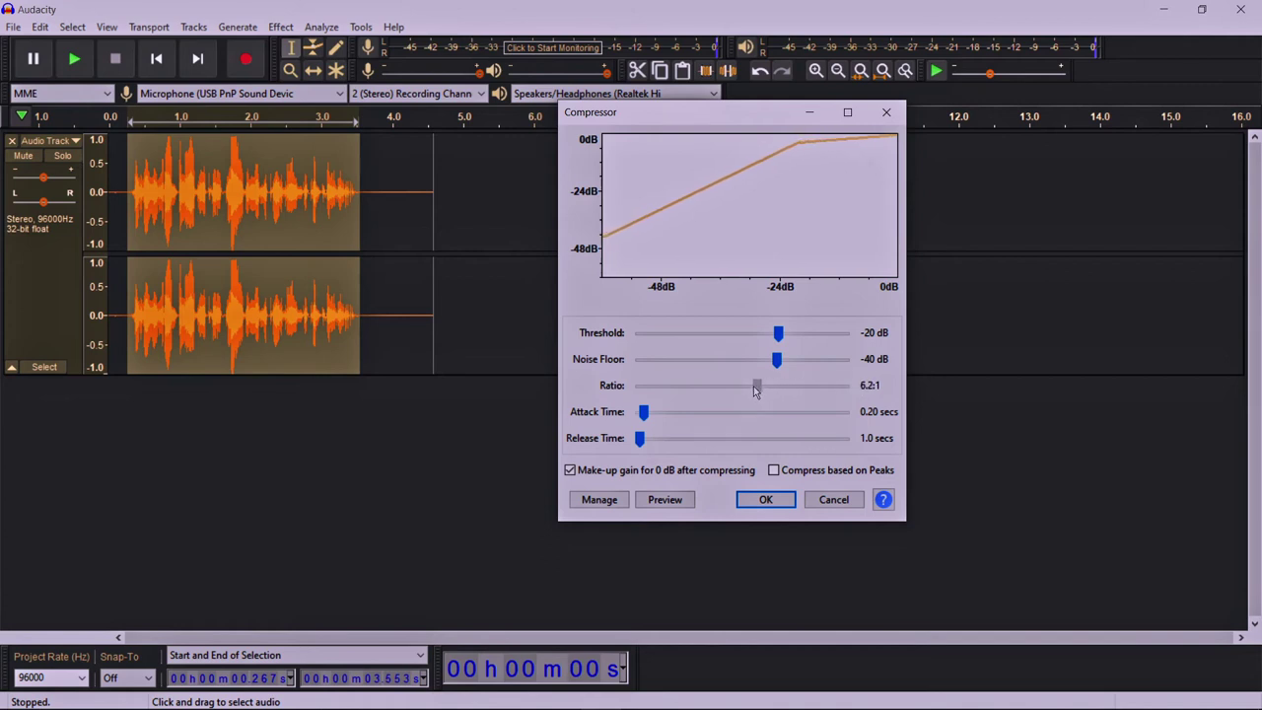
left_click_drag(754, 392, 759, 392)
left_click_drag(686, 116, 707, 112)
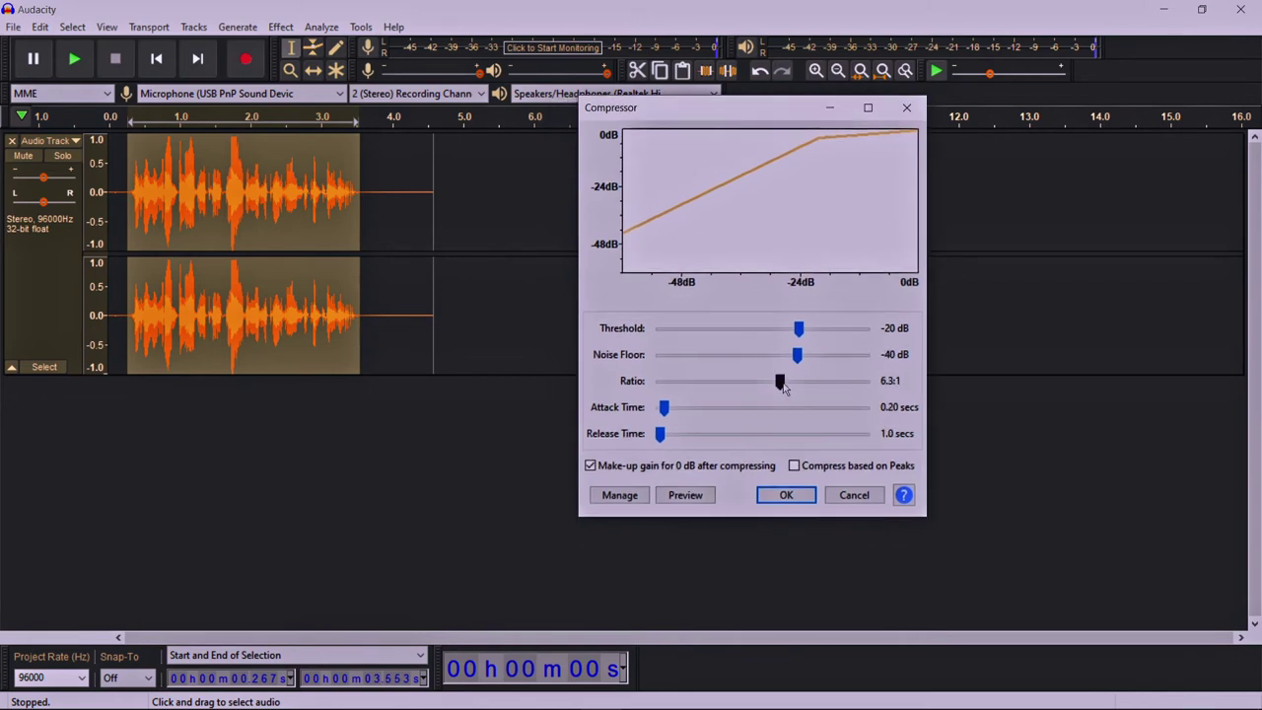
left_click_drag(784, 387, 814, 387)
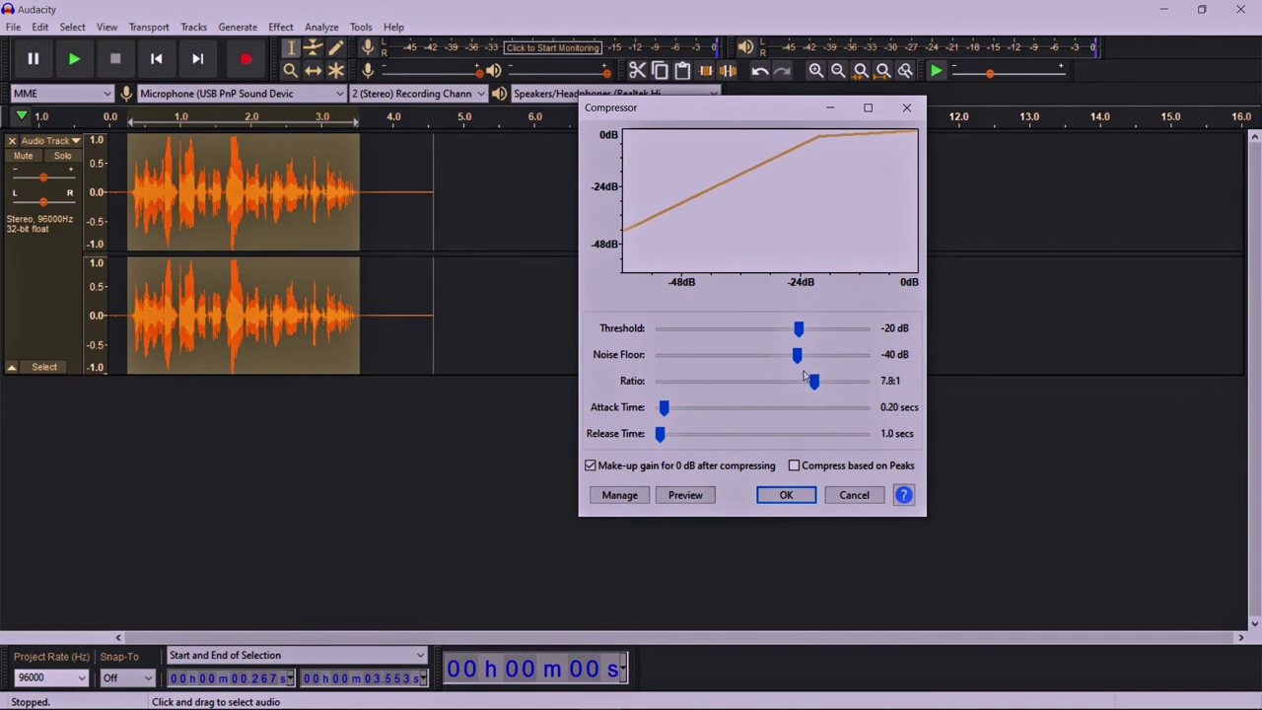
left_click(800, 330)
Apply the compressor, inspect the evened speech with test selections, then select the whole clip
left_click(794, 498)
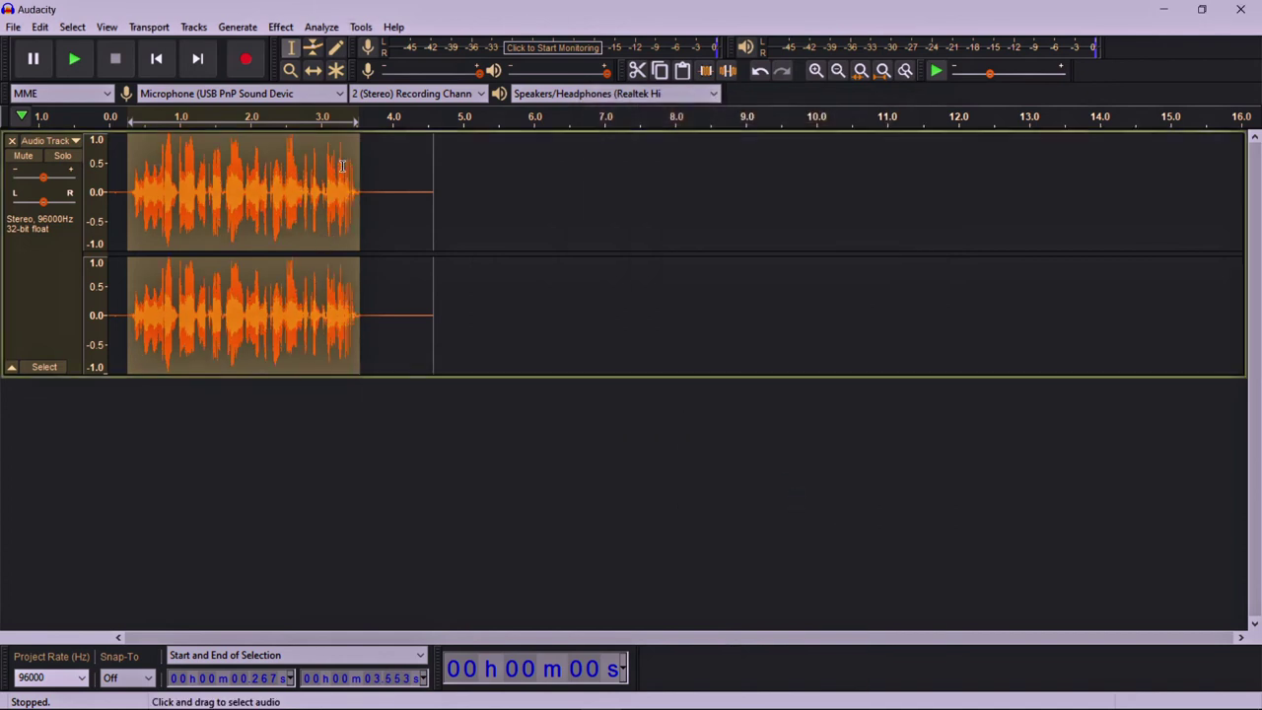
left_click_drag(355, 187, 325, 202)
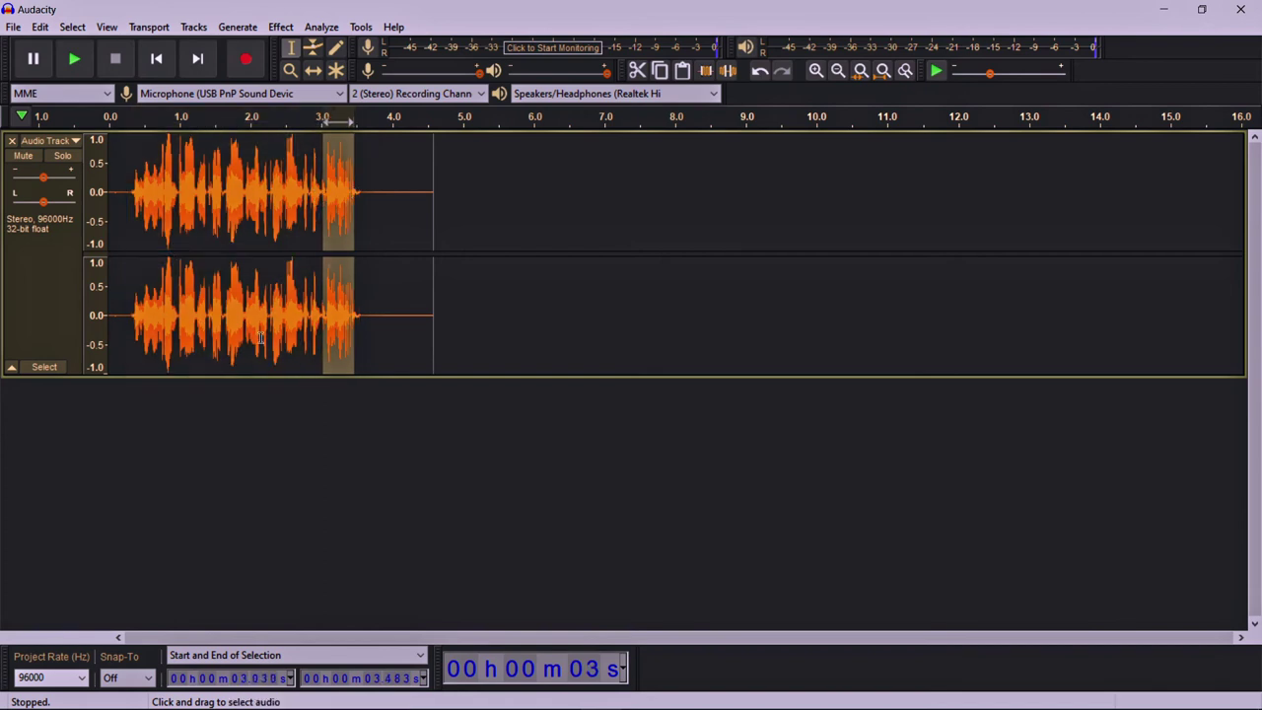
left_click_drag(258, 336, 159, 340)
left_click(387, 490)
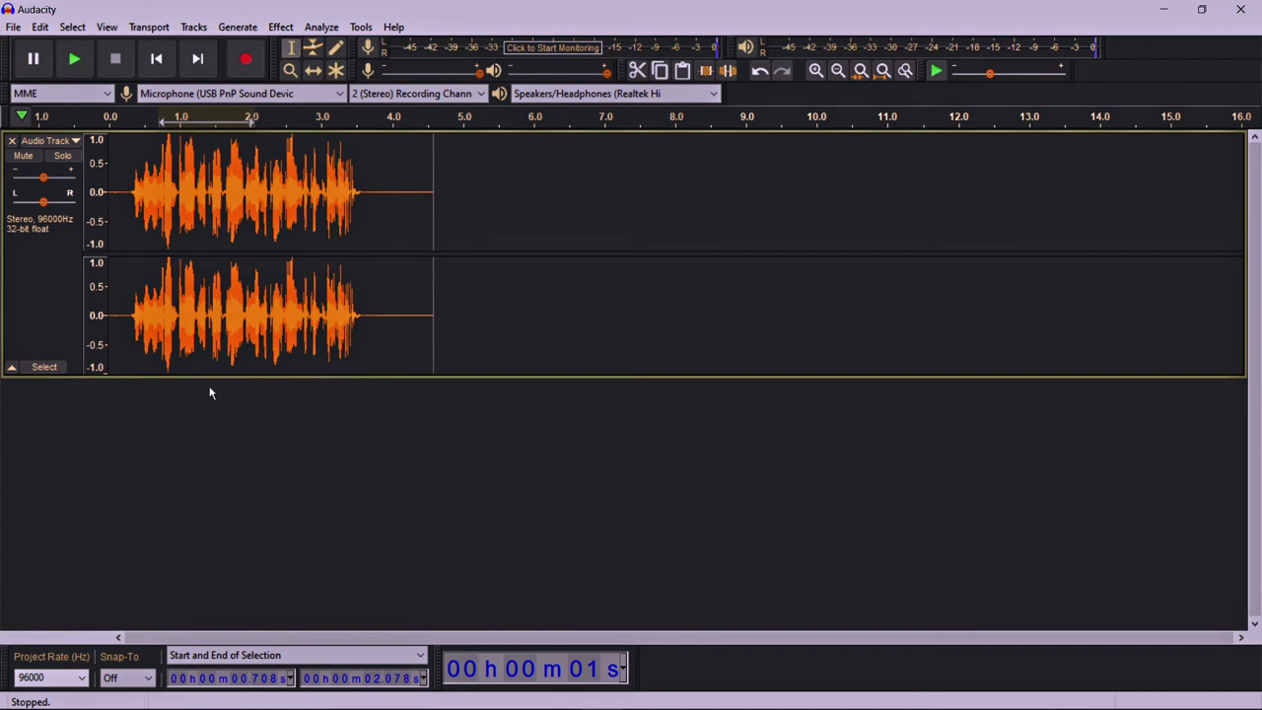
left_click_drag(364, 347, 128, 340)
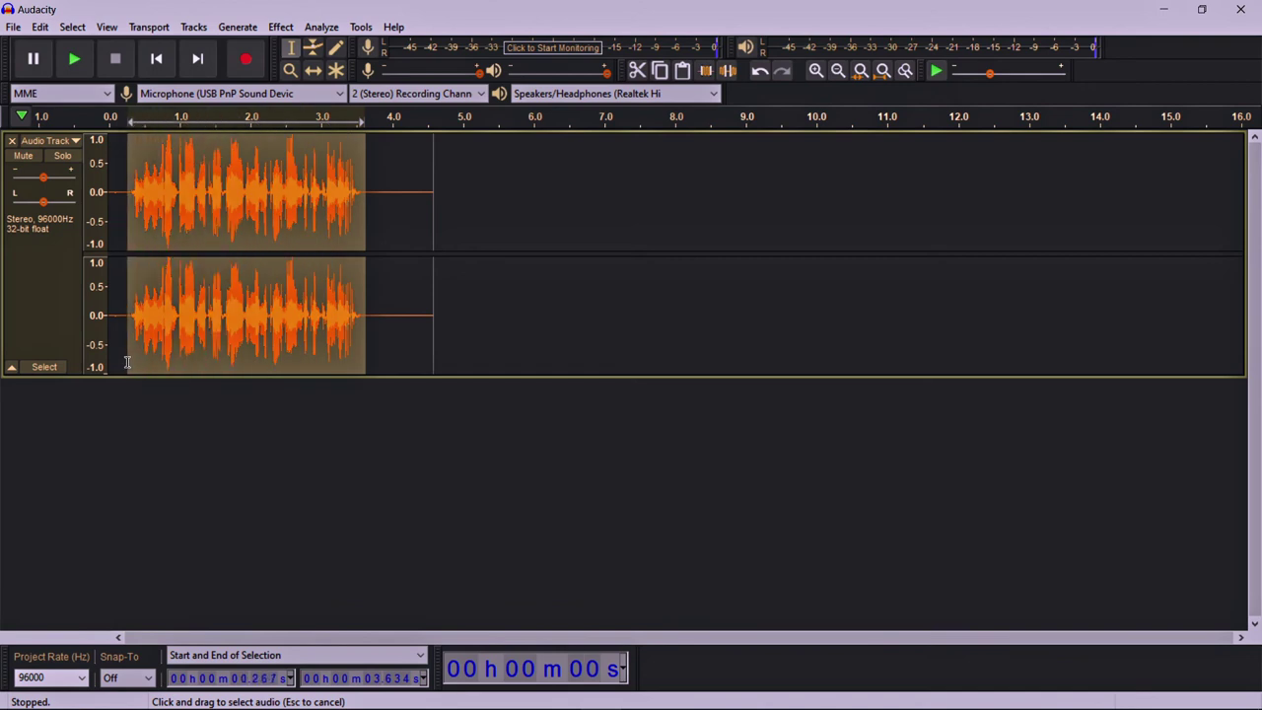
Apply a Soft Limit Limiter to the clip with the limit set to -3 dB
left_click(277, 30)
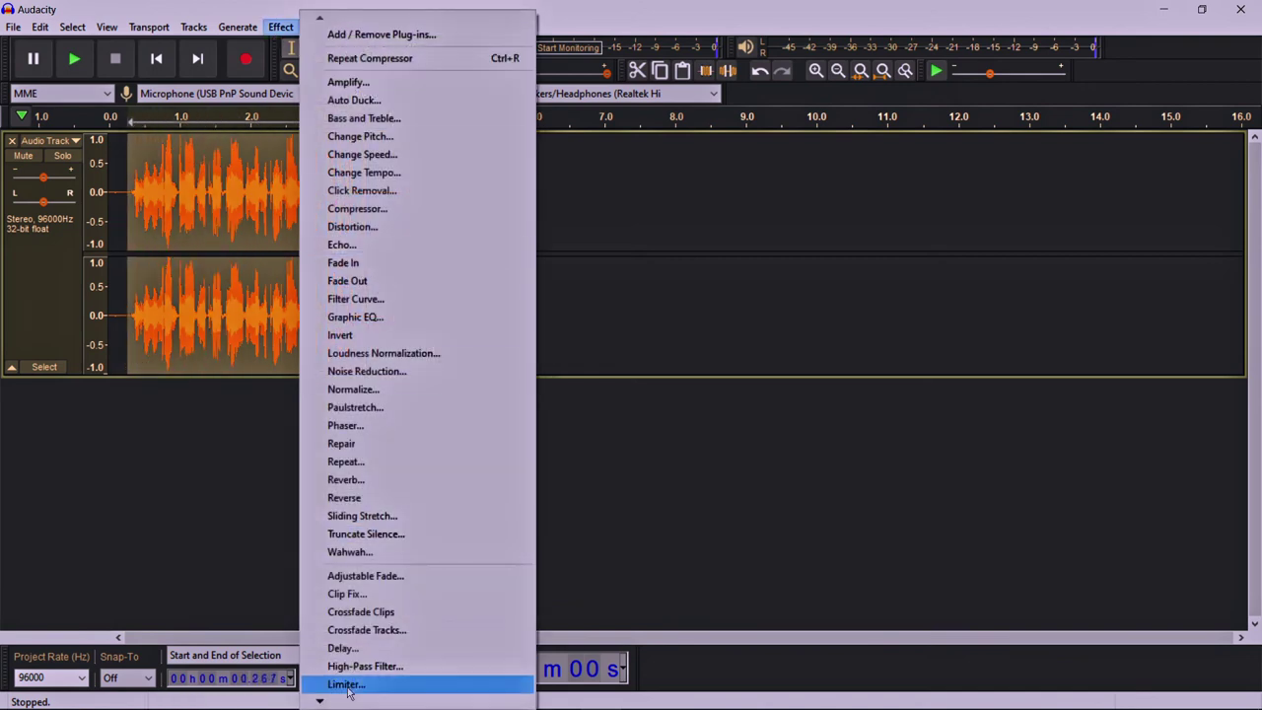
left_click(347, 682)
left_click_drag(563, 240, 651, 191)
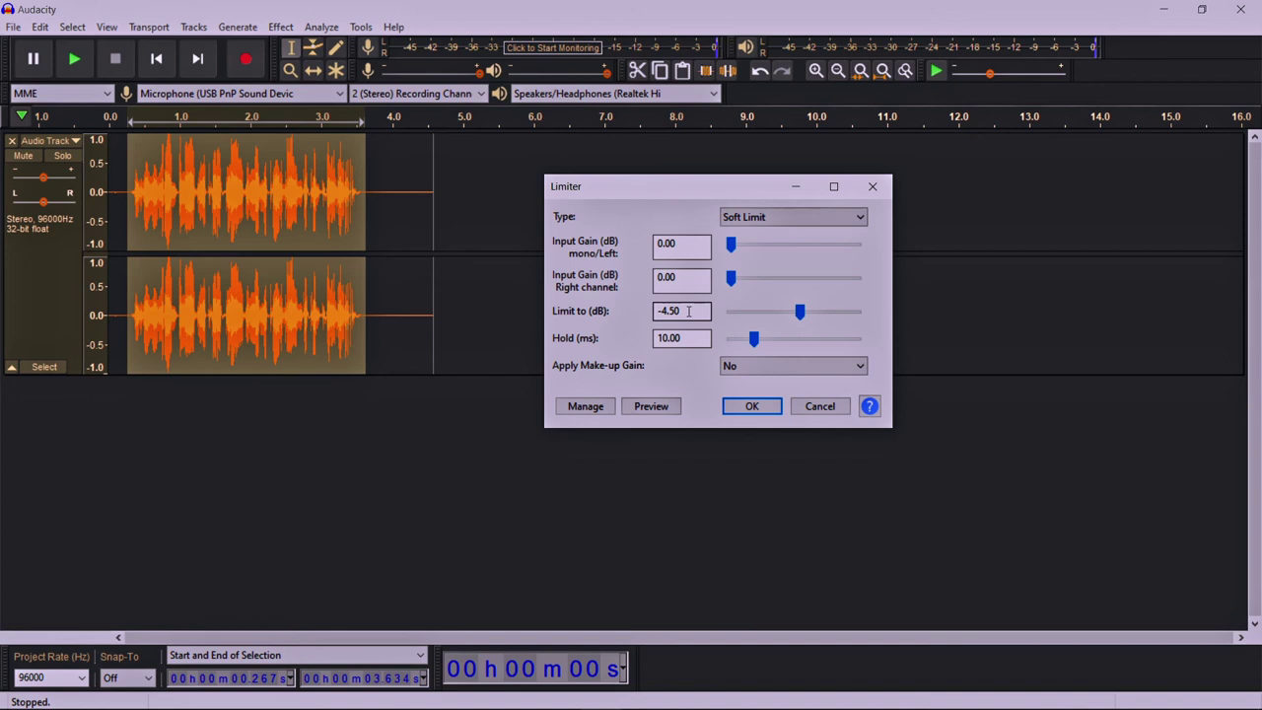
double_click(688, 310)
type("3")
left_click_drag(676, 190, 714, 141)
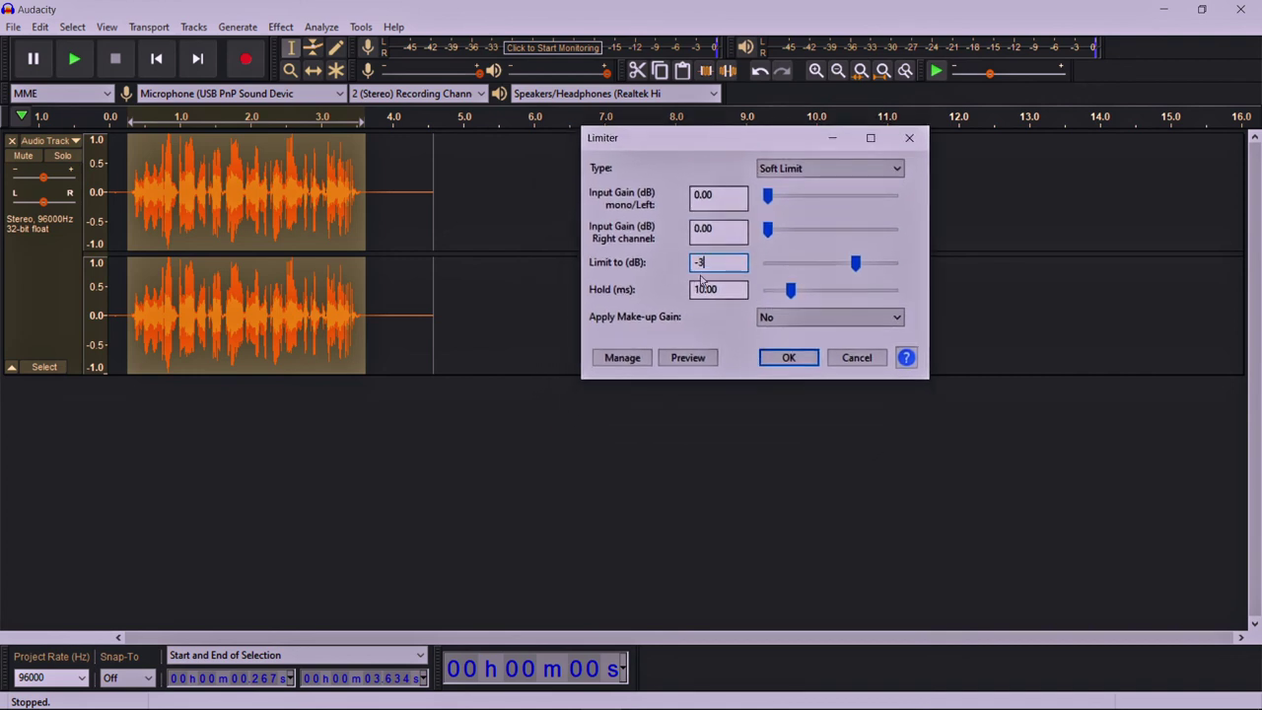
left_click(789, 358)
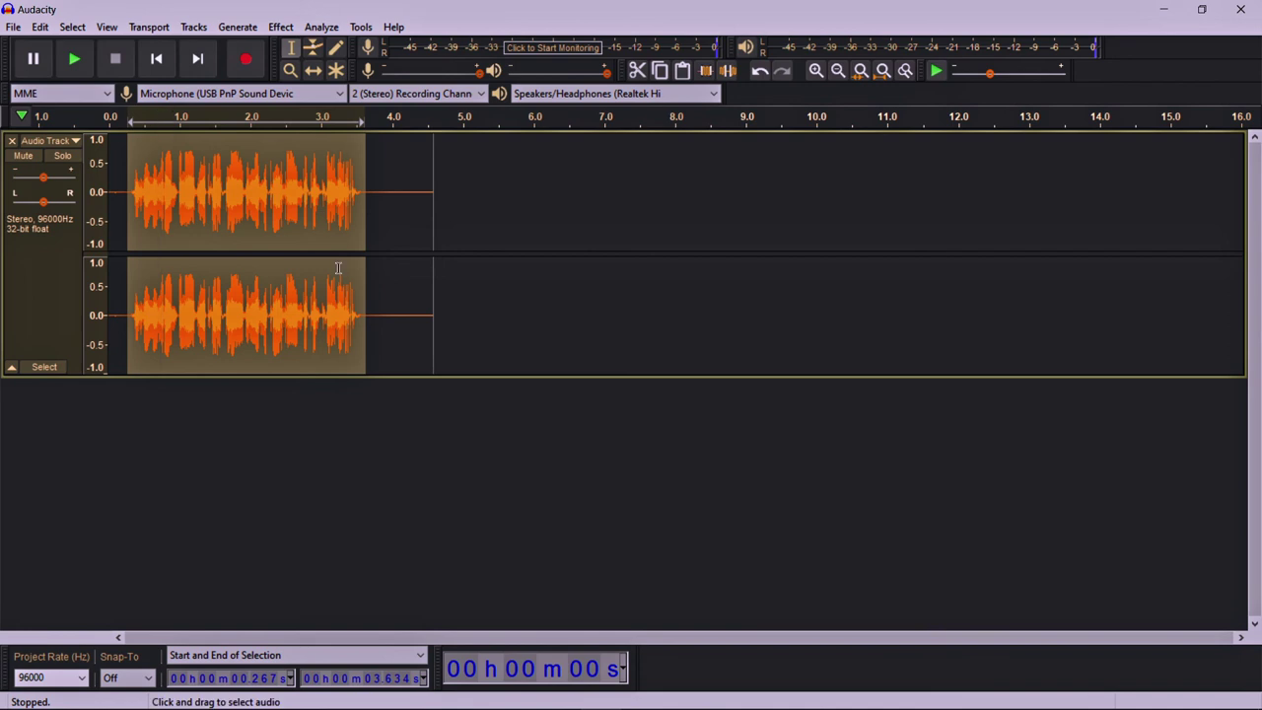
left_click(280, 28)
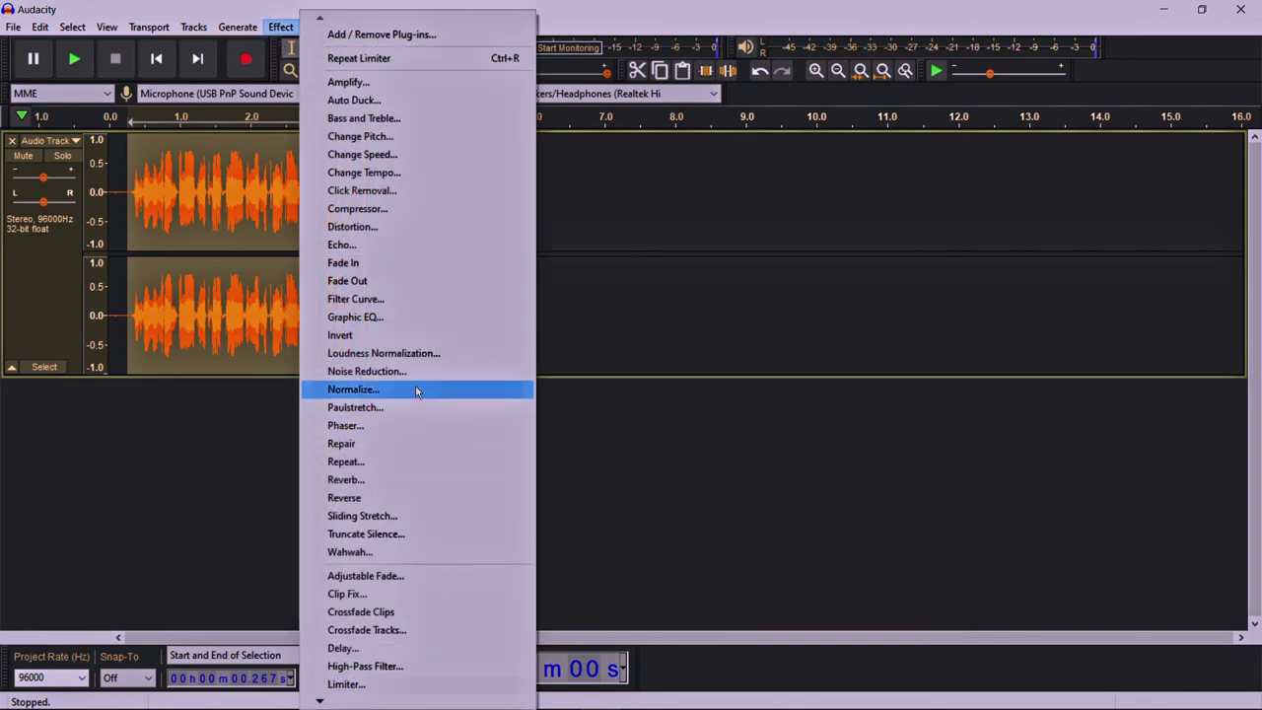
left_click(353, 389)
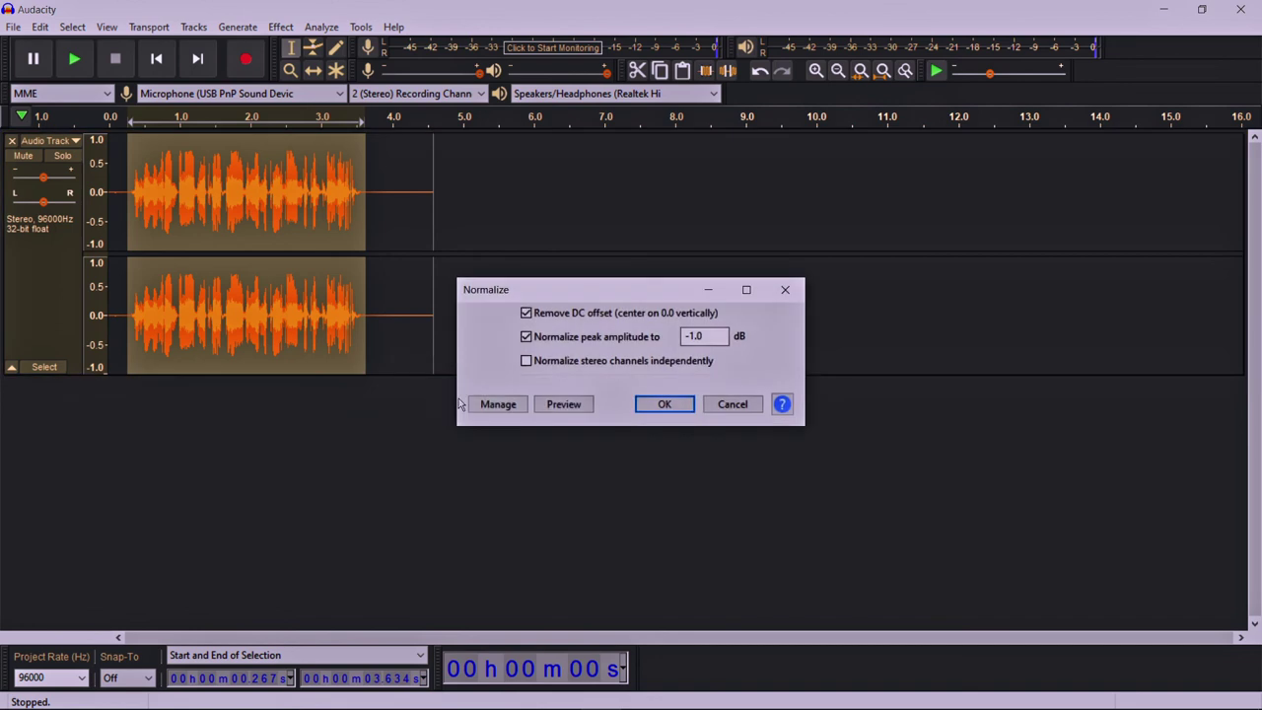
left_click_drag(625, 287, 767, 254)
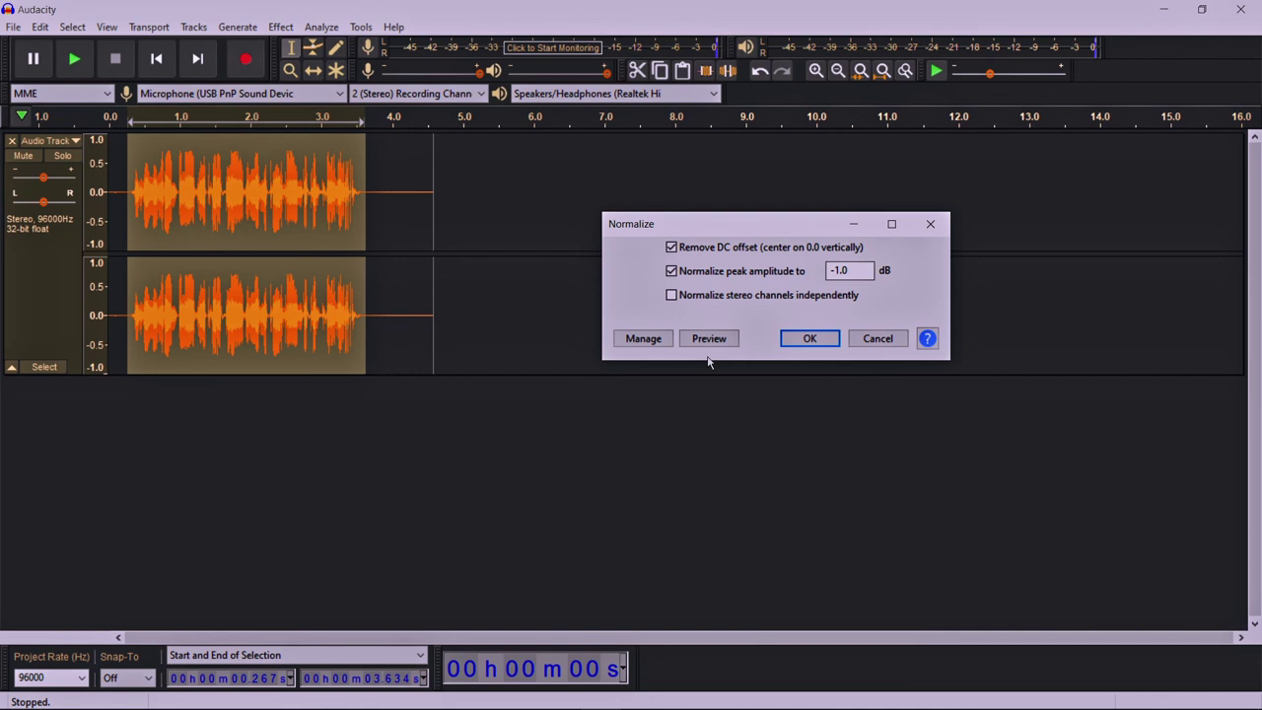
left_click_drag(690, 224, 644, 265)
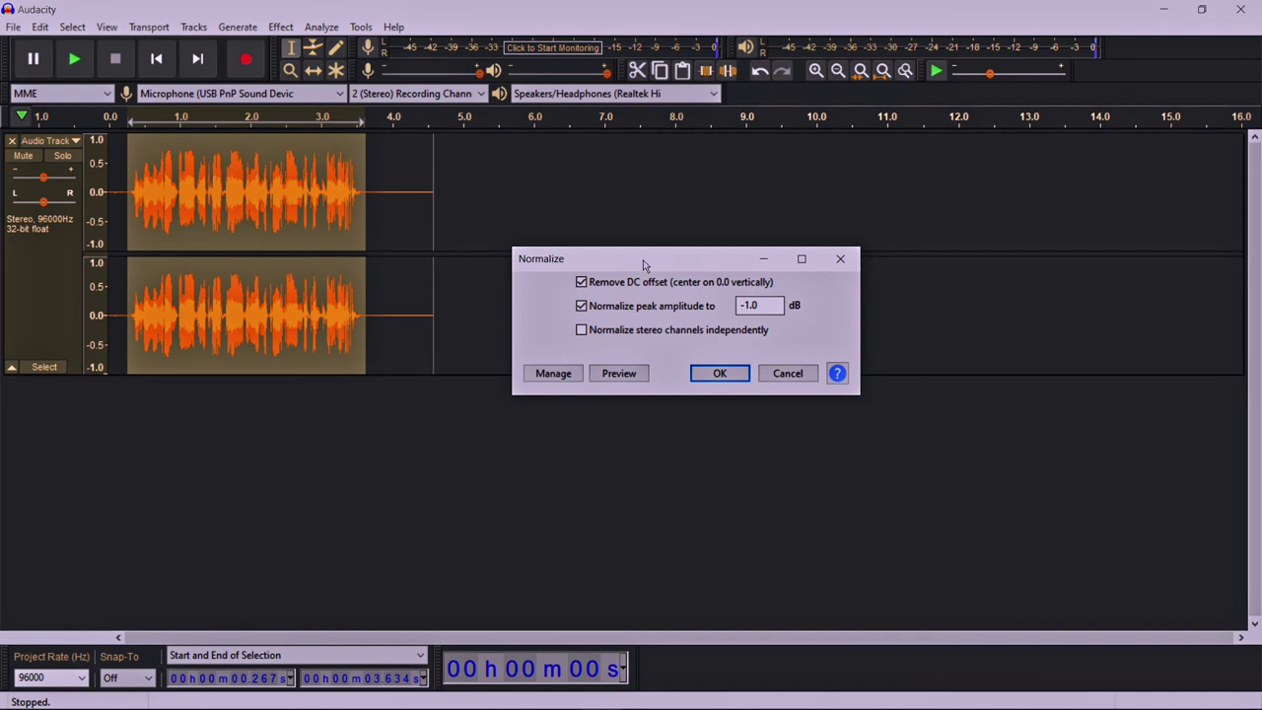
key("Return")
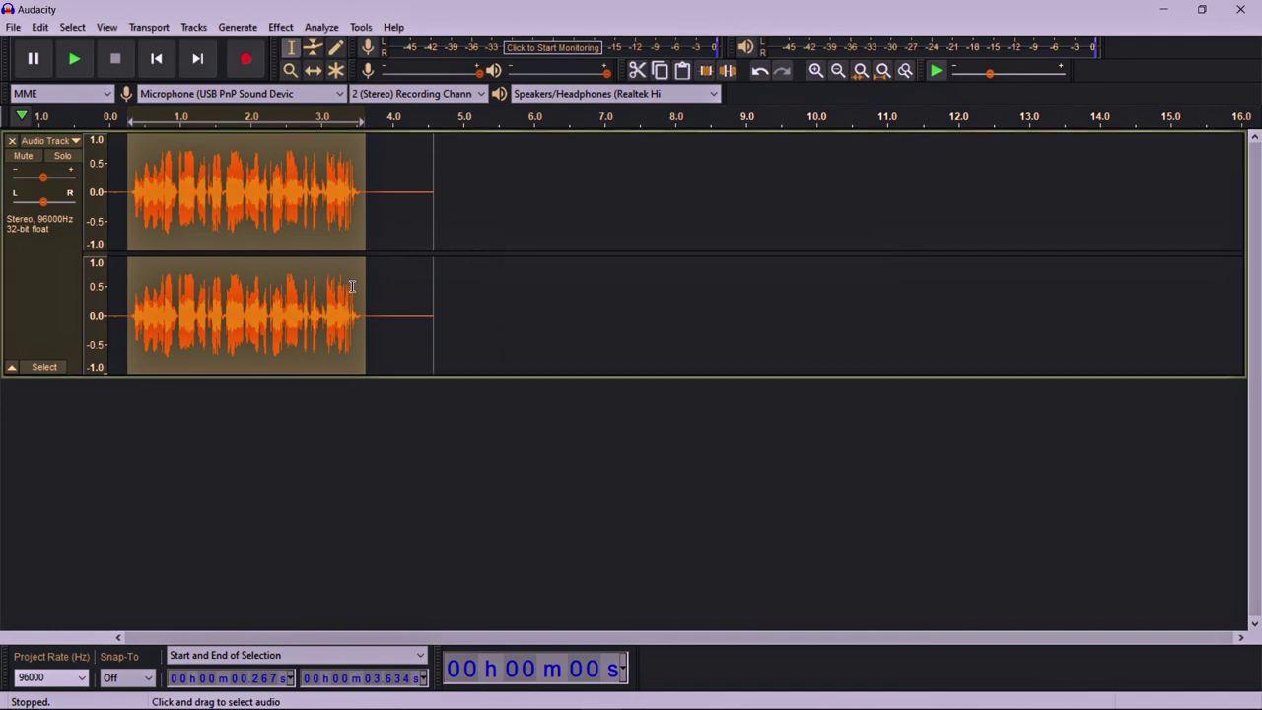